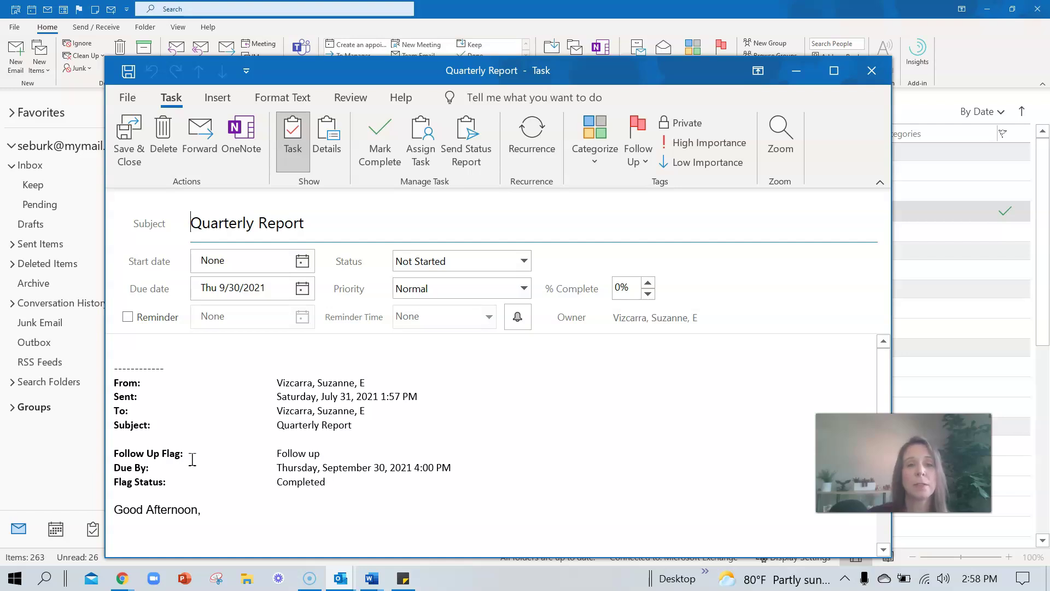
# - Set the Quarterly Report task's start date to October 1, 2021 and its due date to October 7, 2021
pyautogui.scroll(-3, 382, 418)
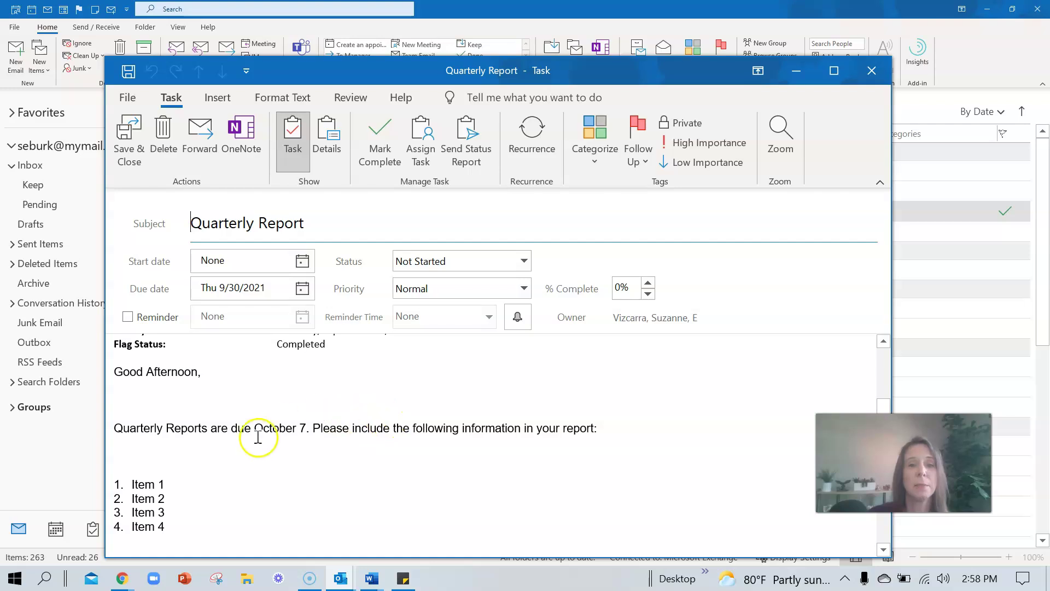
pyautogui.scroll(3, 387, 394)
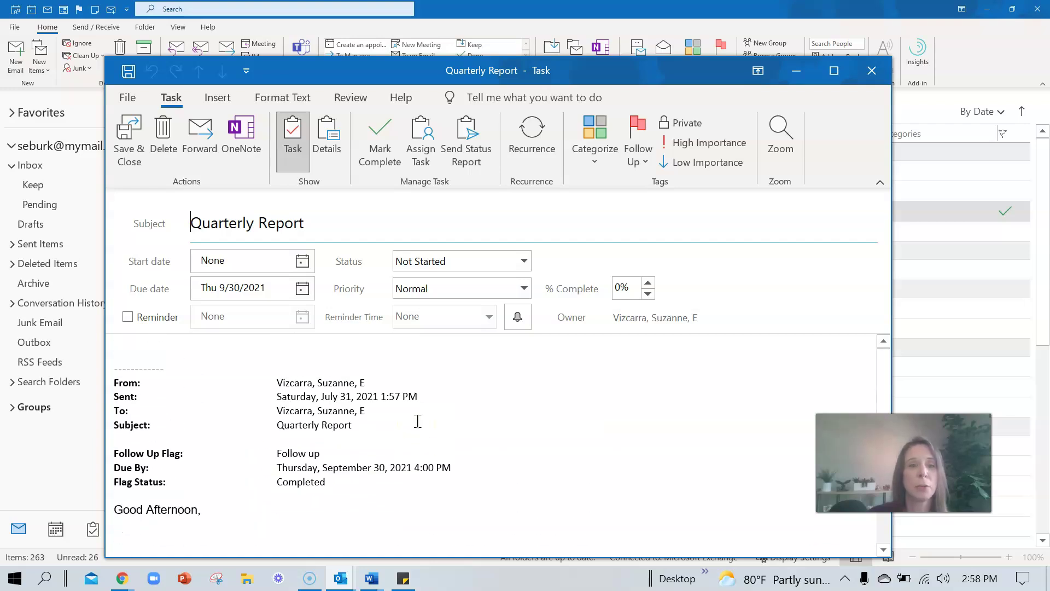
pyautogui.click(302, 261)
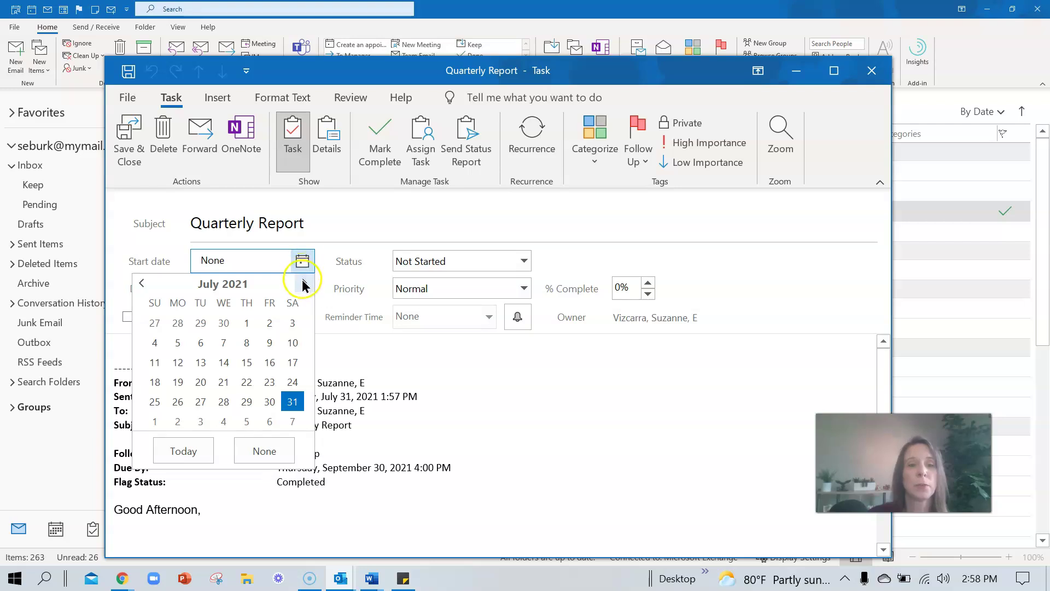
pyautogui.click(303, 281)
pyautogui.click(303, 281)
pyautogui.click(303, 281)
pyautogui.click(270, 322)
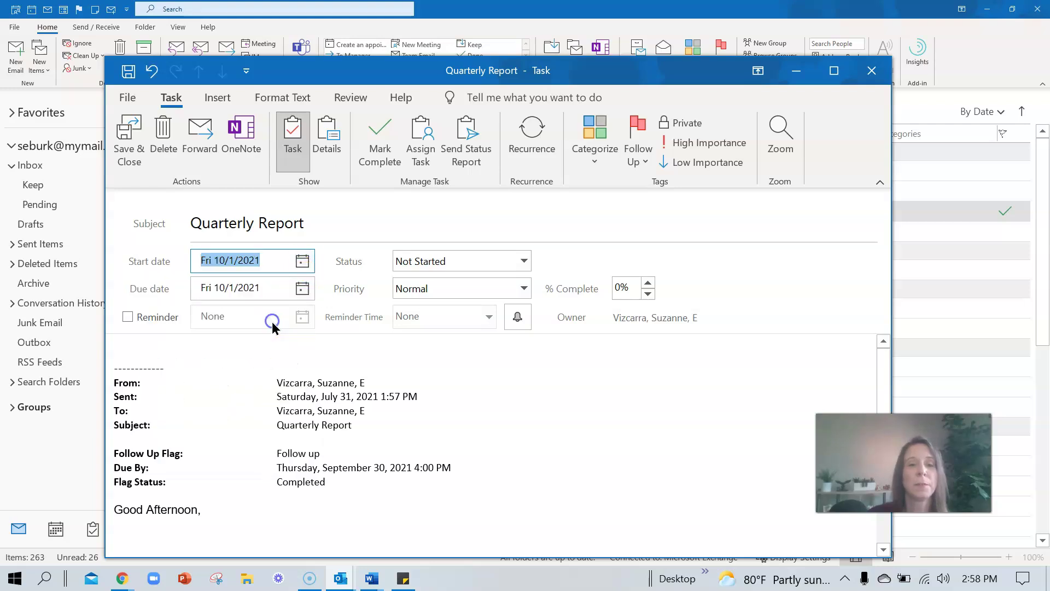
pyautogui.click(302, 289)
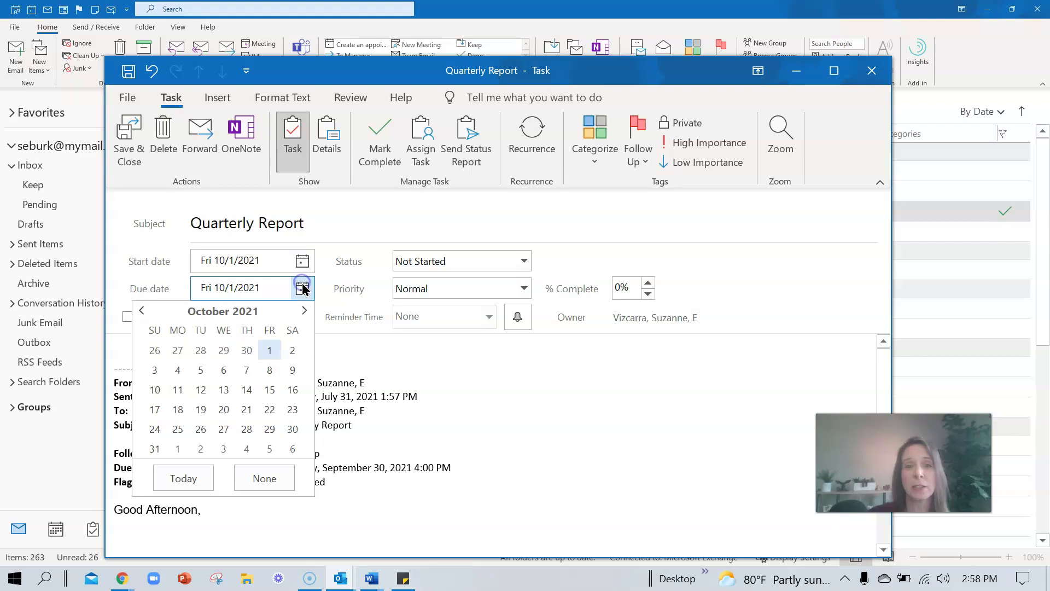
pyautogui.click(247, 369)
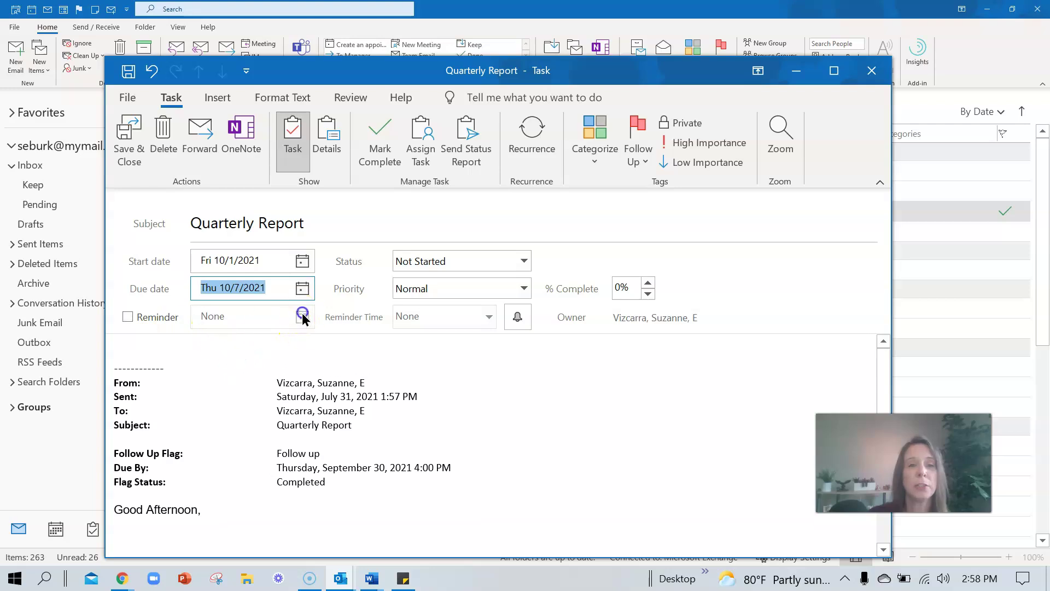
# - Add a reminder for September 30, 2021 to the Quarterly Report task, and save and close it
pyautogui.click(136, 316)
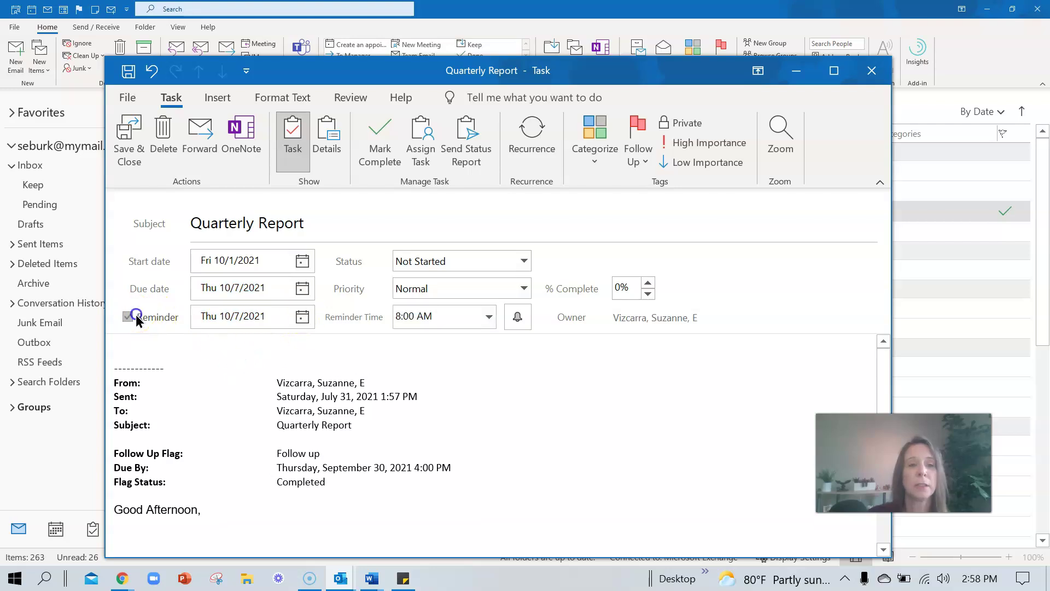
pyautogui.click(302, 317)
pyautogui.click(245, 375)
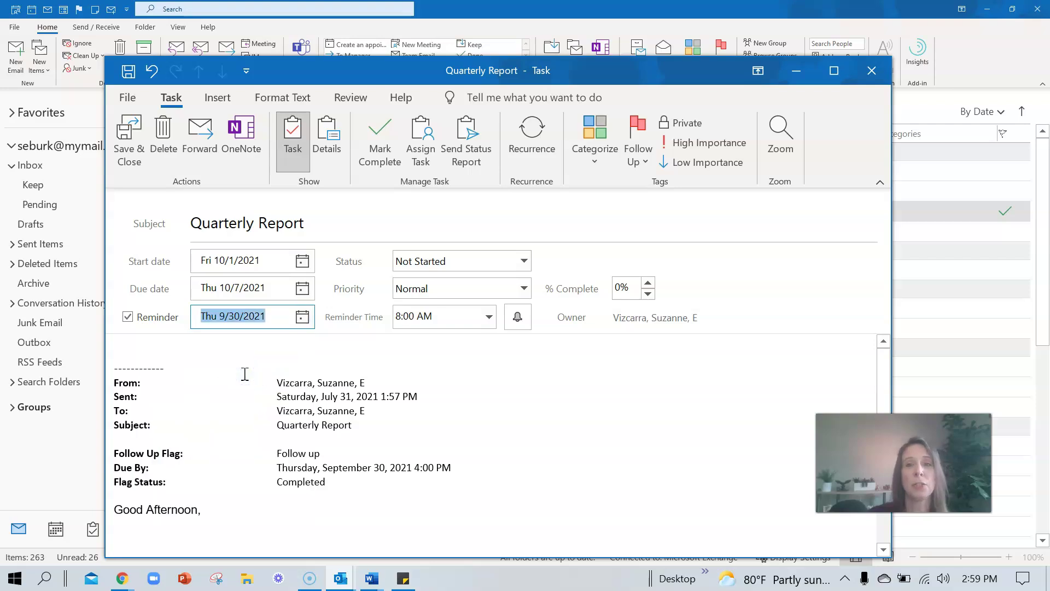
pyautogui.click(136, 142)
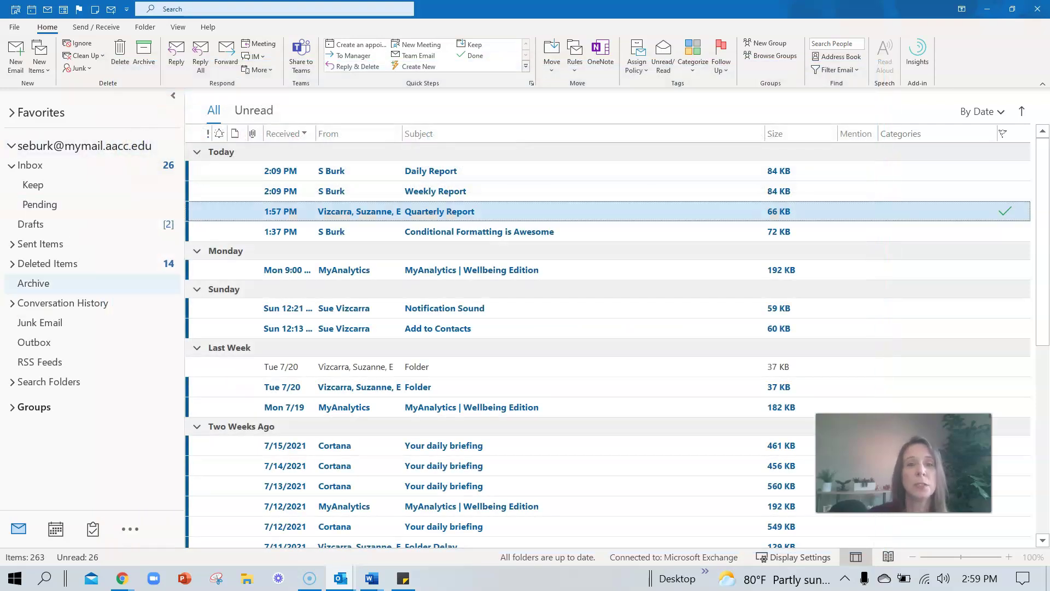
pyautogui.click(92, 528)
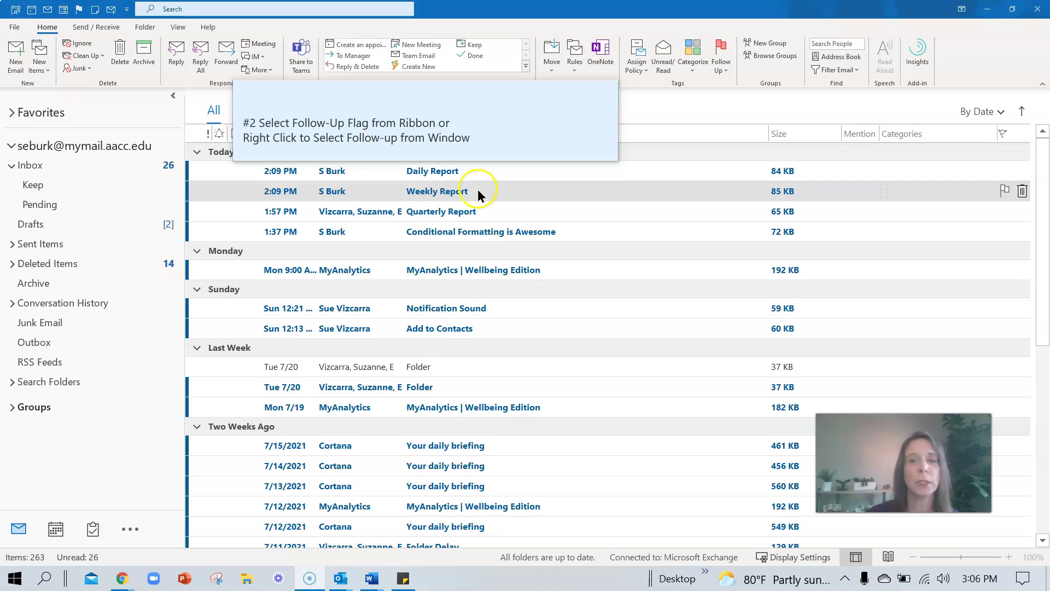
# - Flag the Weekly Report email for follow-up today
pyautogui.click(719, 64)
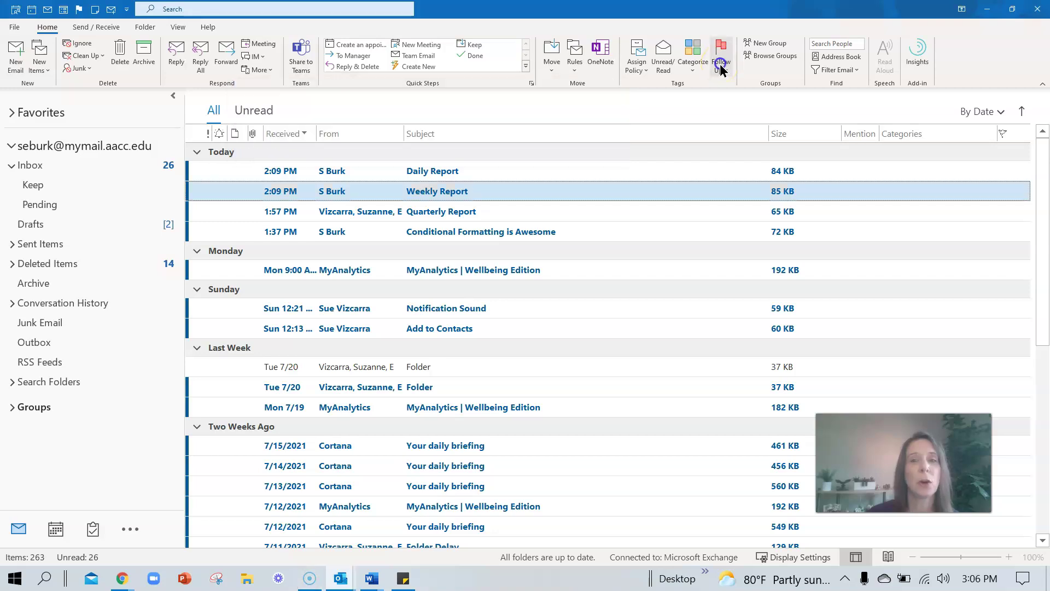
pyautogui.click(727, 70)
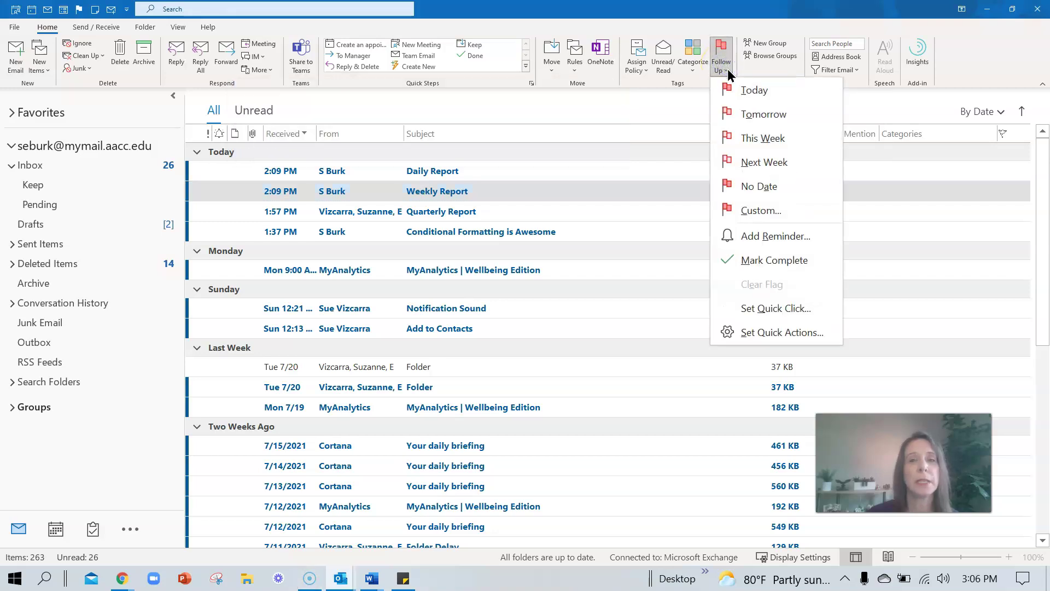
pyautogui.click(753, 90)
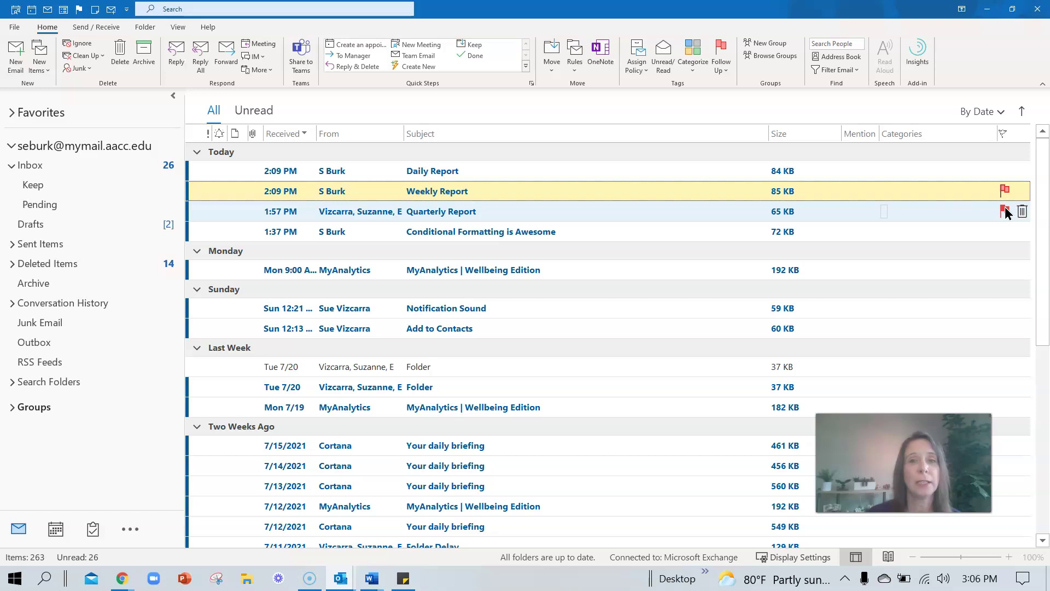
# - Flag the "Conditional Formatting is Awesome" email for follow-up today
pyautogui.click(442, 232)
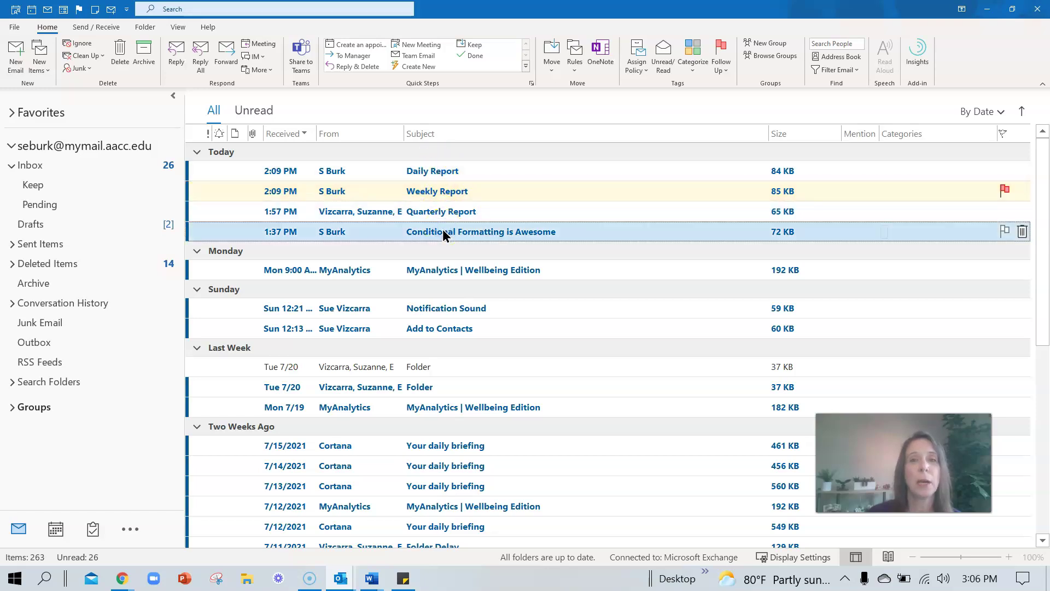
pyautogui.rightClick(443, 234)
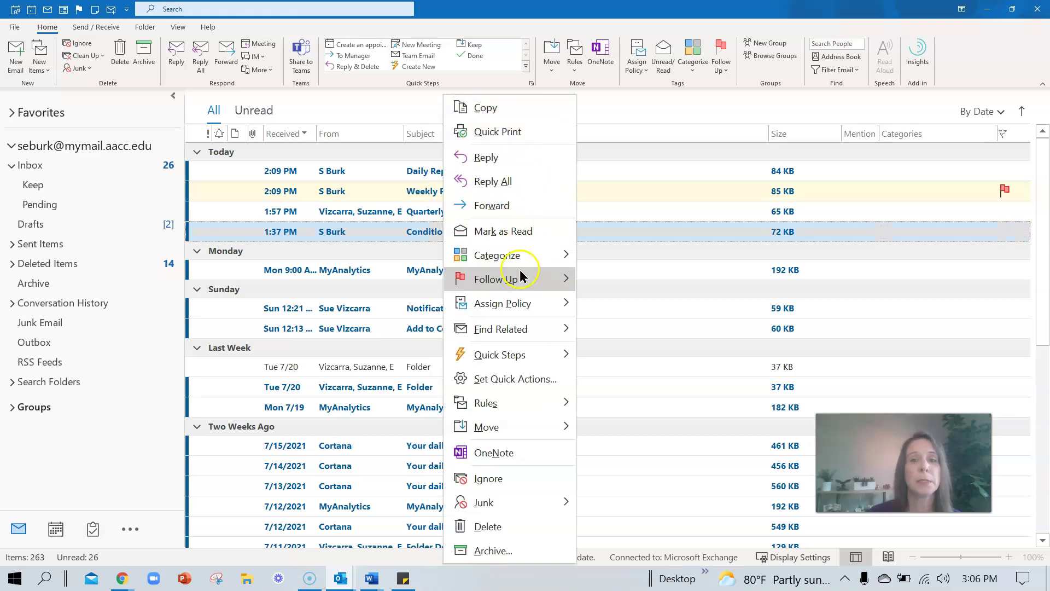
pyautogui.moveTo(520, 272)
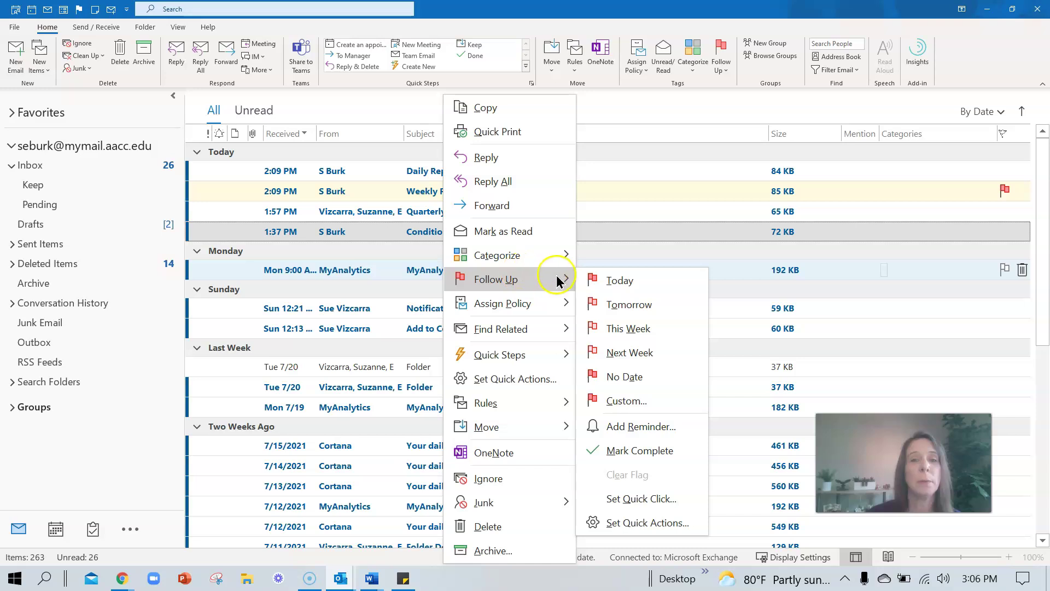
pyautogui.click(635, 282)
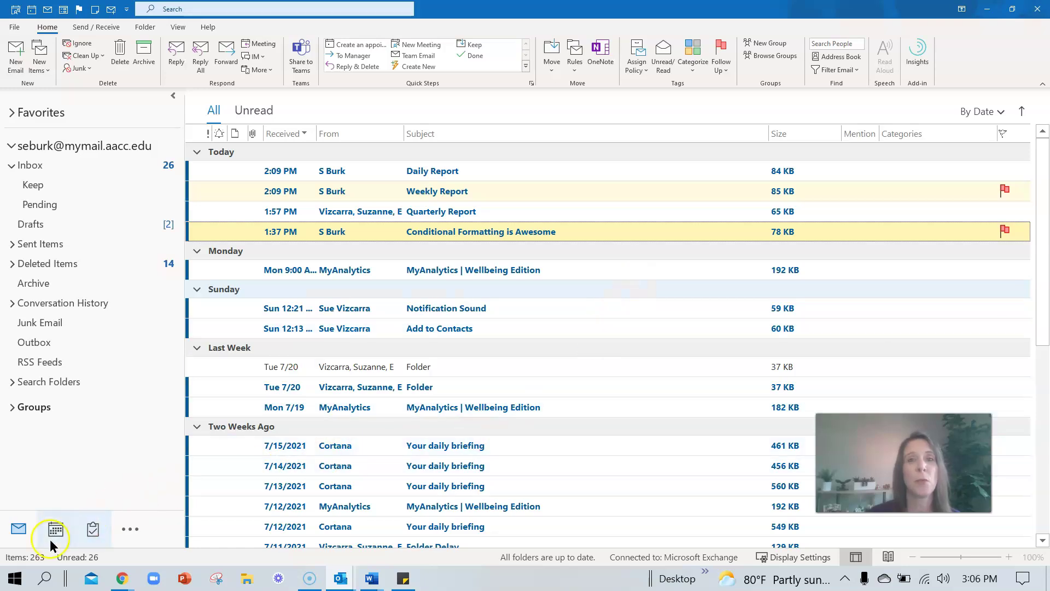
pyautogui.moveTo(50, 540)
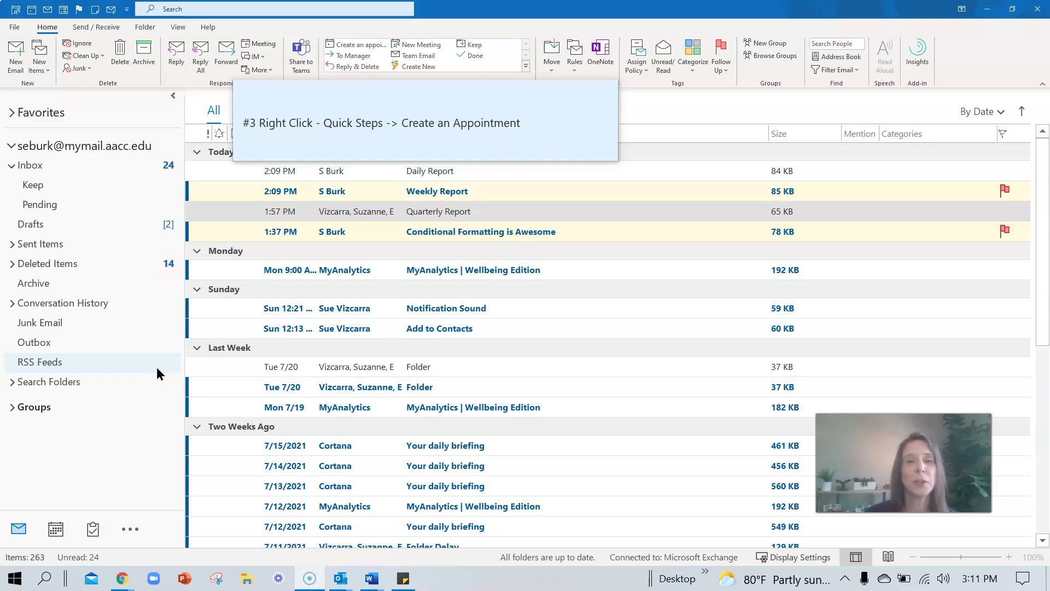
# - Create an appointment from the Quarterly Report email with the matching quick step and set its end time to 5:00 PM
pyautogui.rightClick(429, 212)
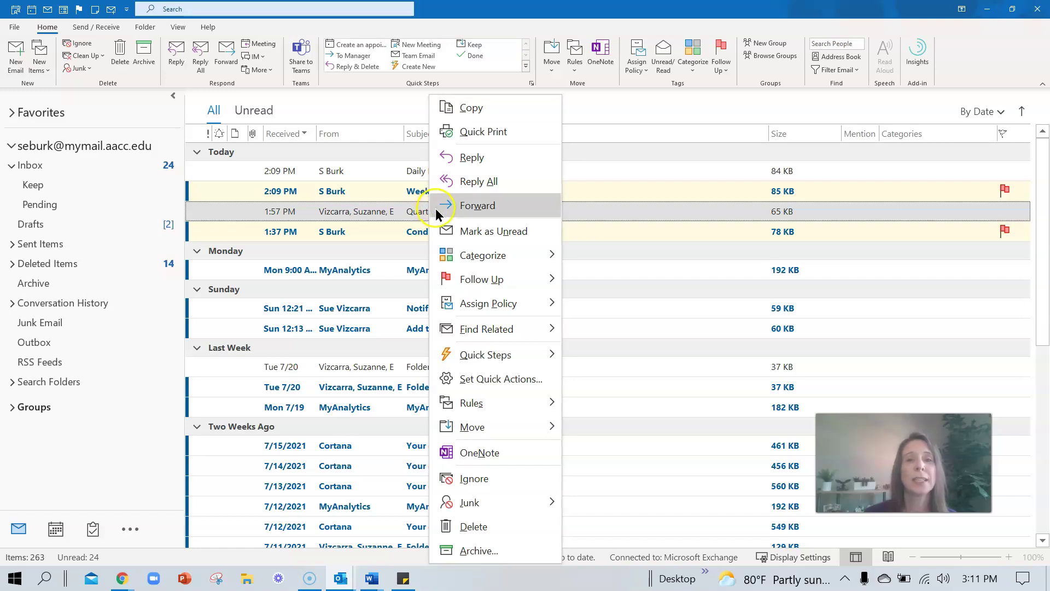
pyautogui.moveTo(526, 348)
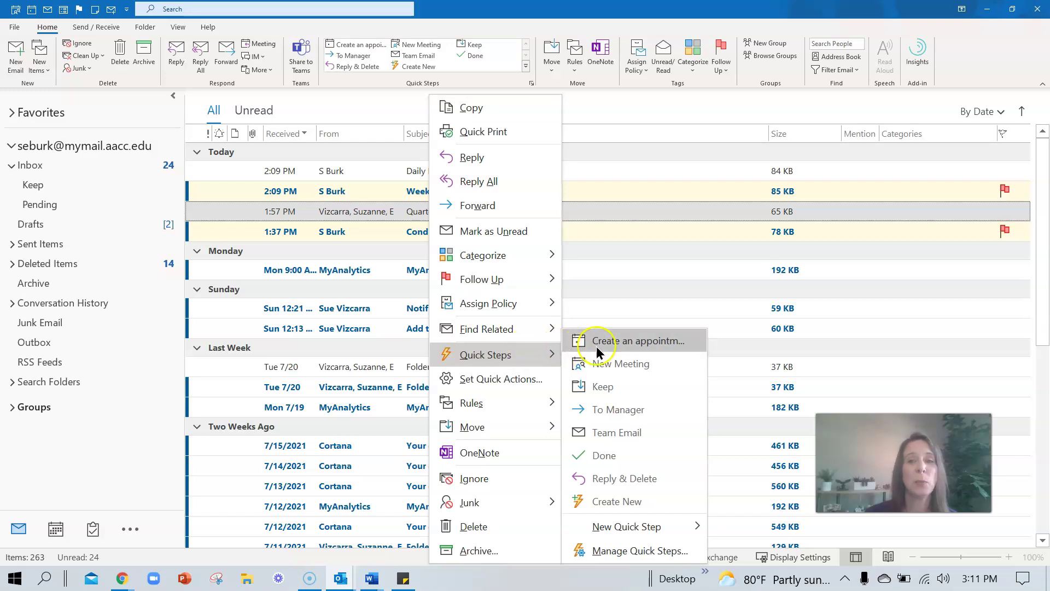
pyautogui.click(631, 342)
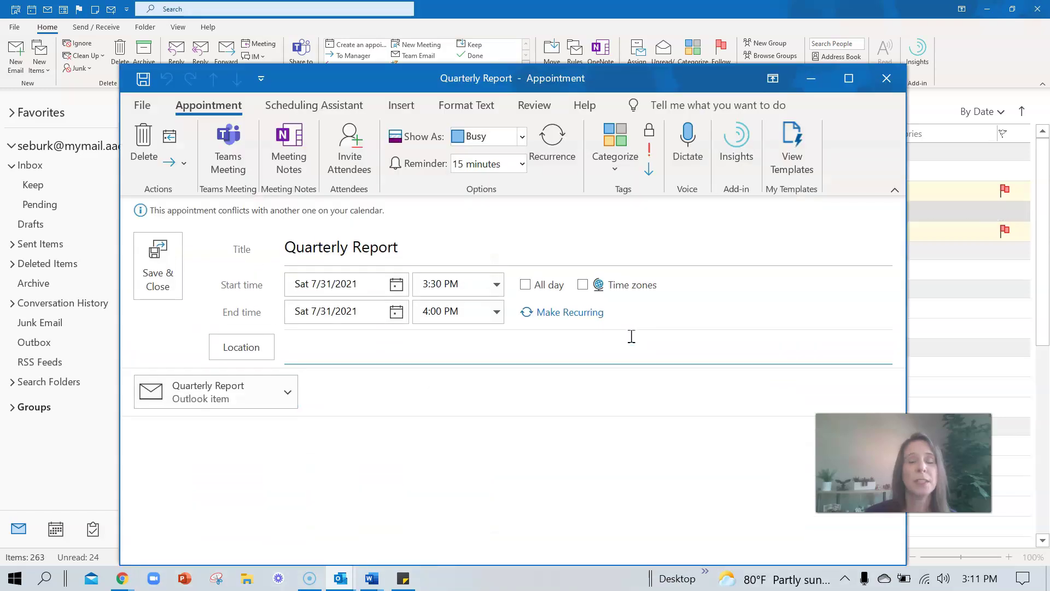
pyautogui.click(496, 312)
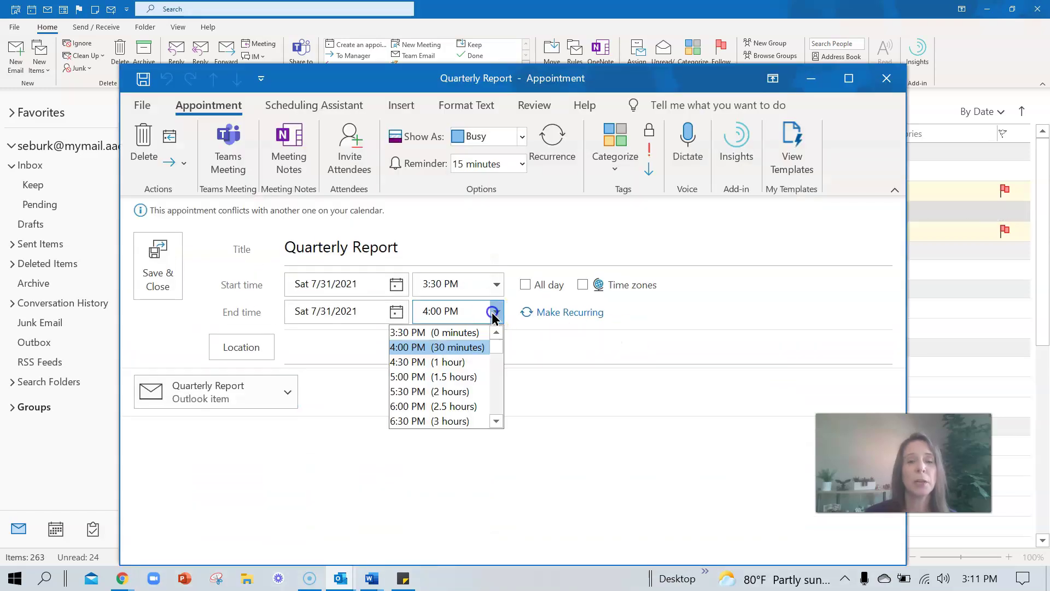
pyautogui.click(430, 378)
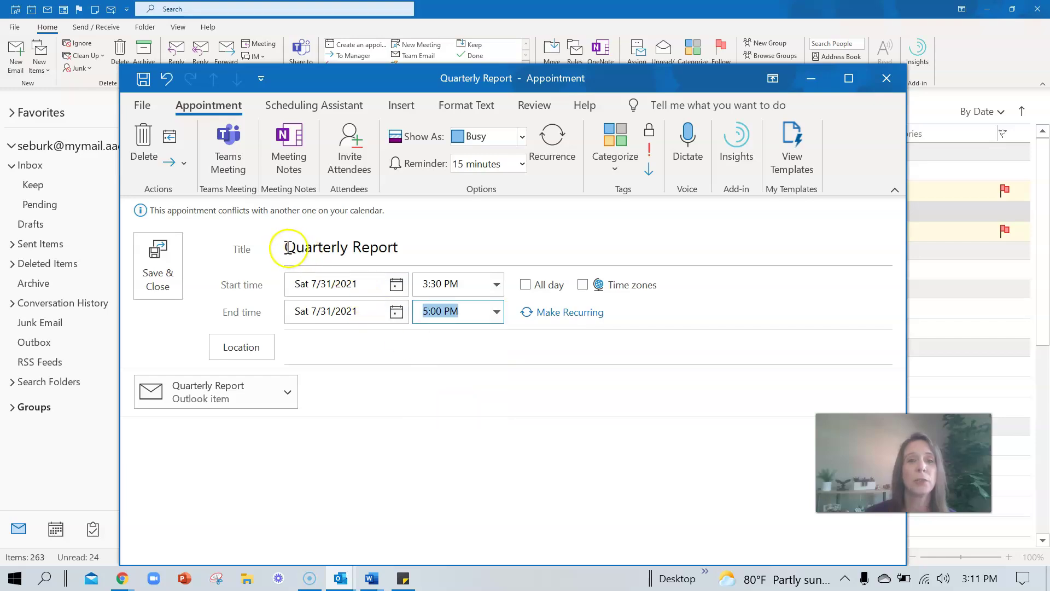
# - Check what can be inserted in the Quarterly Report appointment's body, and save and close the appointment
pyautogui.click(321, 444)
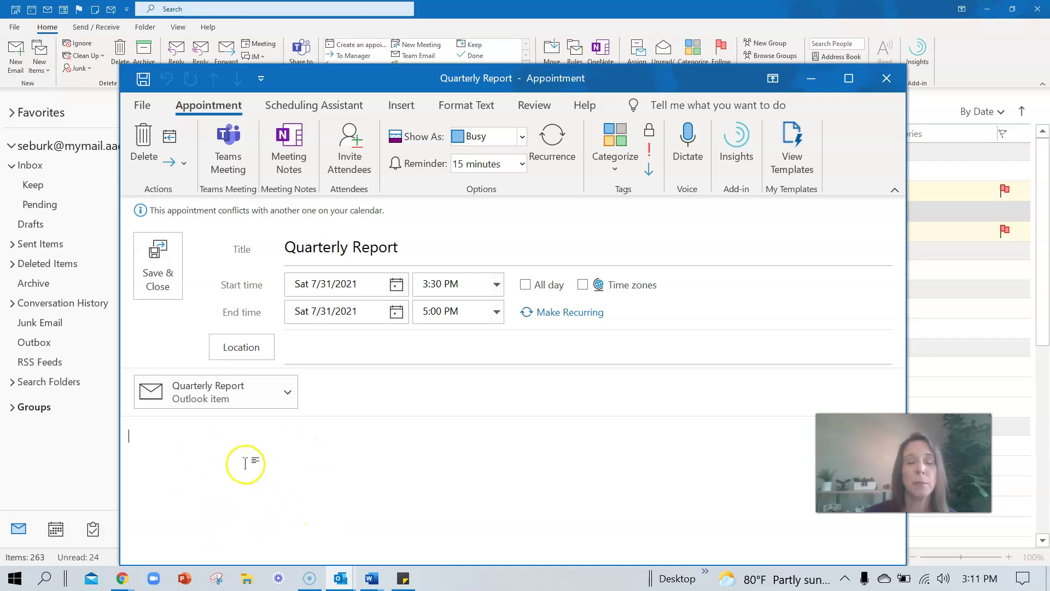
pyautogui.click(401, 106)
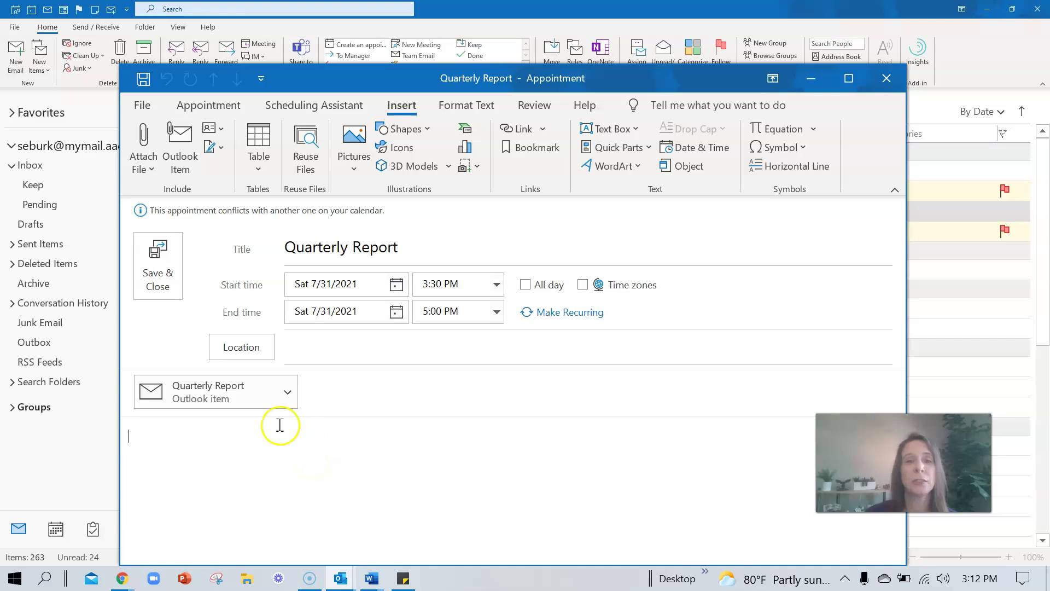
pyautogui.click(217, 402)
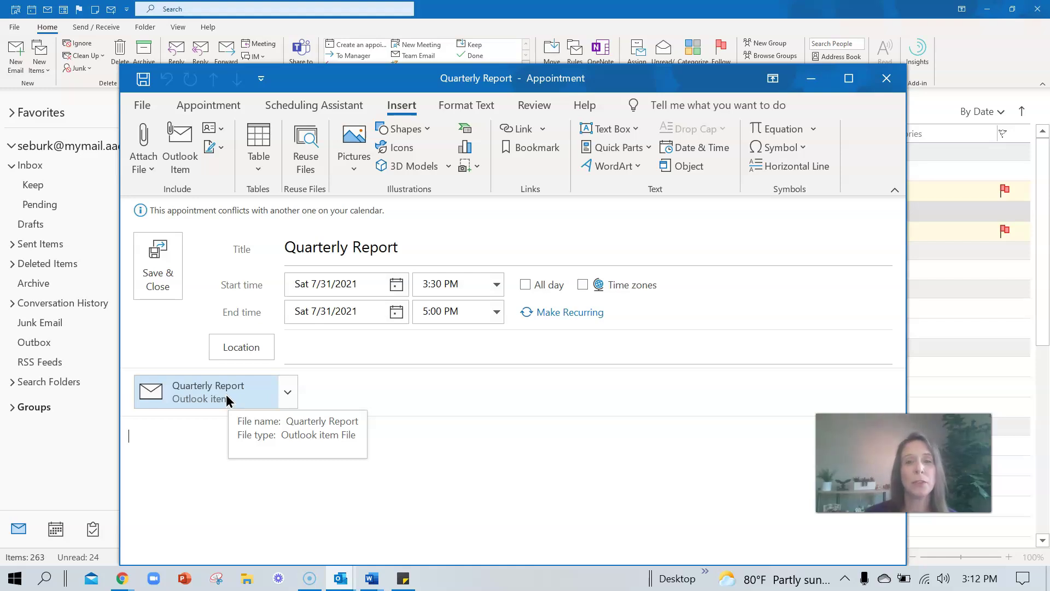
pyautogui.click(158, 278)
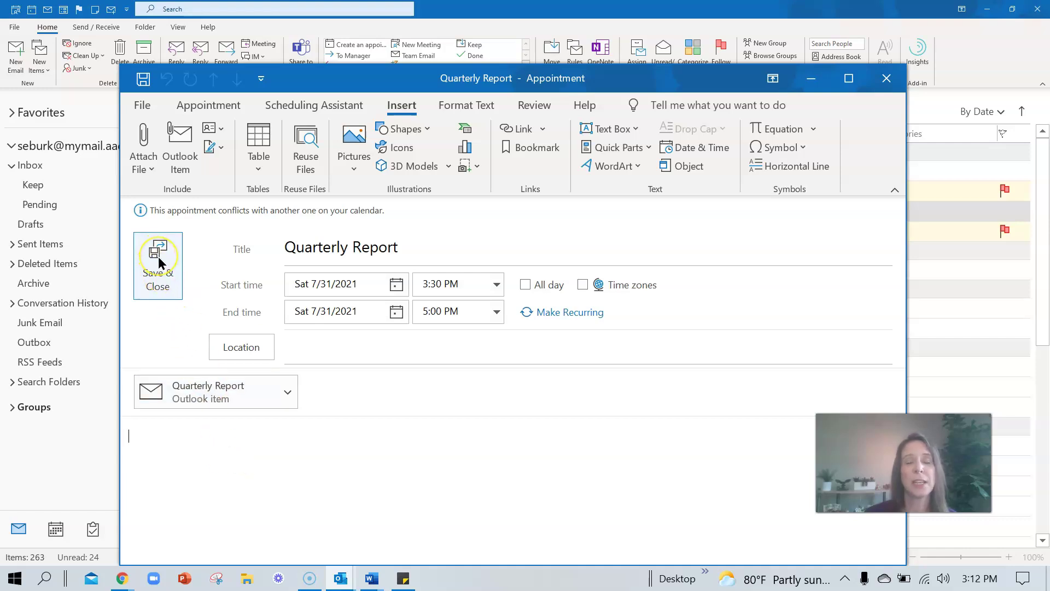
pyautogui.click(161, 264)
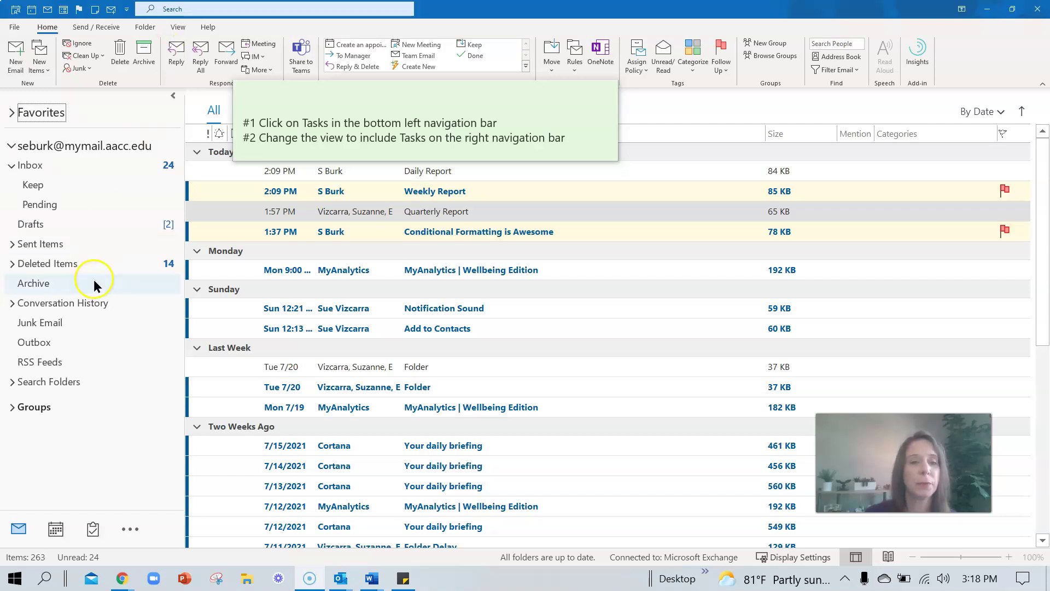
# - Open the task To-Do List and widen its In Folder column so the folder names are fully readable
pyautogui.click(92, 529)
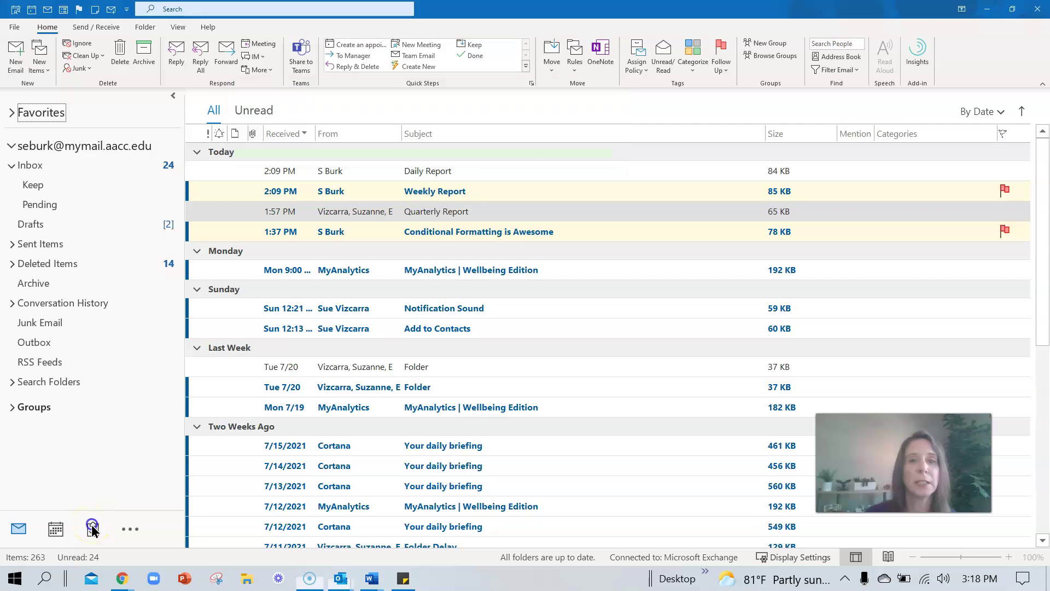
pyautogui.click(93, 528)
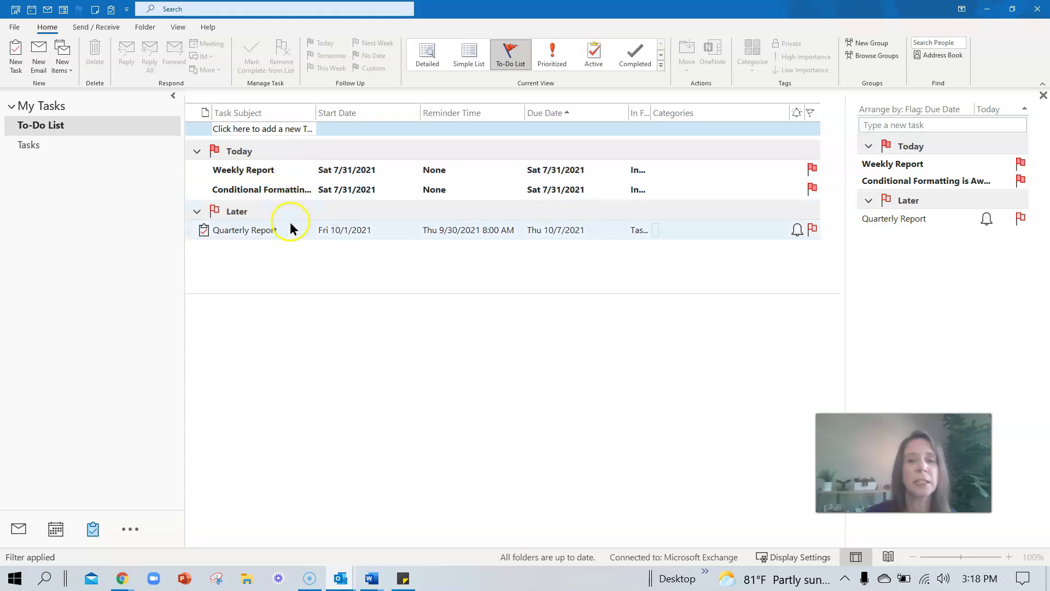
pyautogui.moveTo(649, 107); pyautogui.dragTo(698, 109)
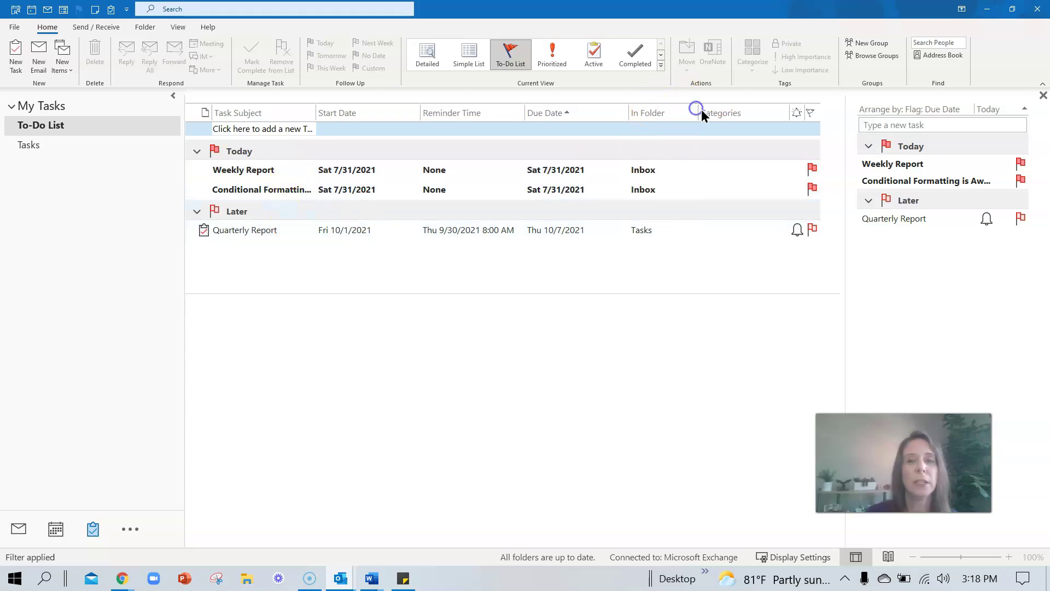
# - Examine the folders and flags of the two flagged emails and the dates of the Quarterly Report task in the To-Do List
pyautogui.click(271, 189)
pyautogui.click(268, 171)
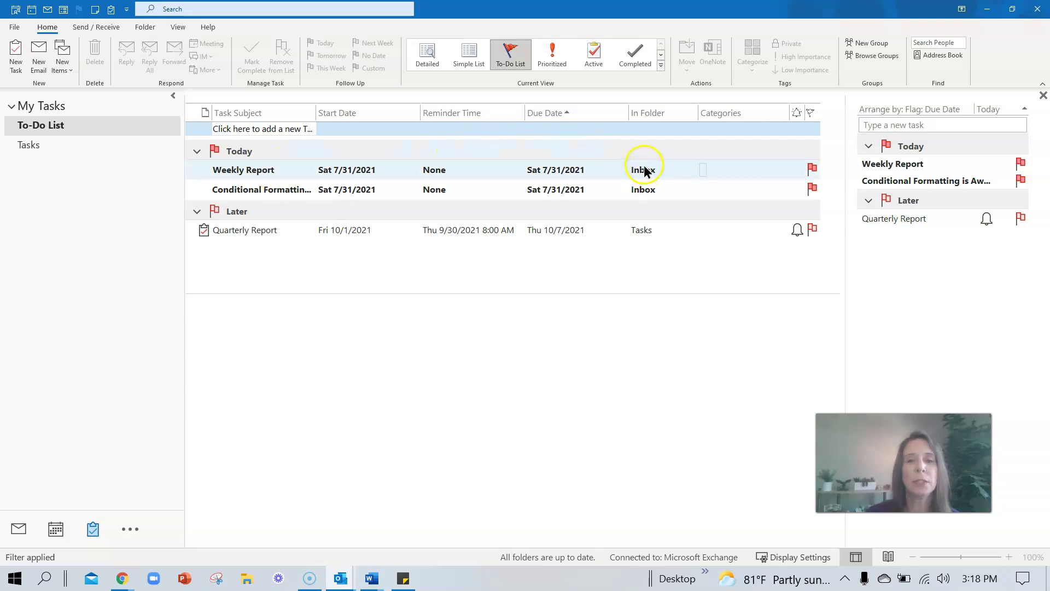
pyautogui.click(644, 191)
pyautogui.click(731, 170)
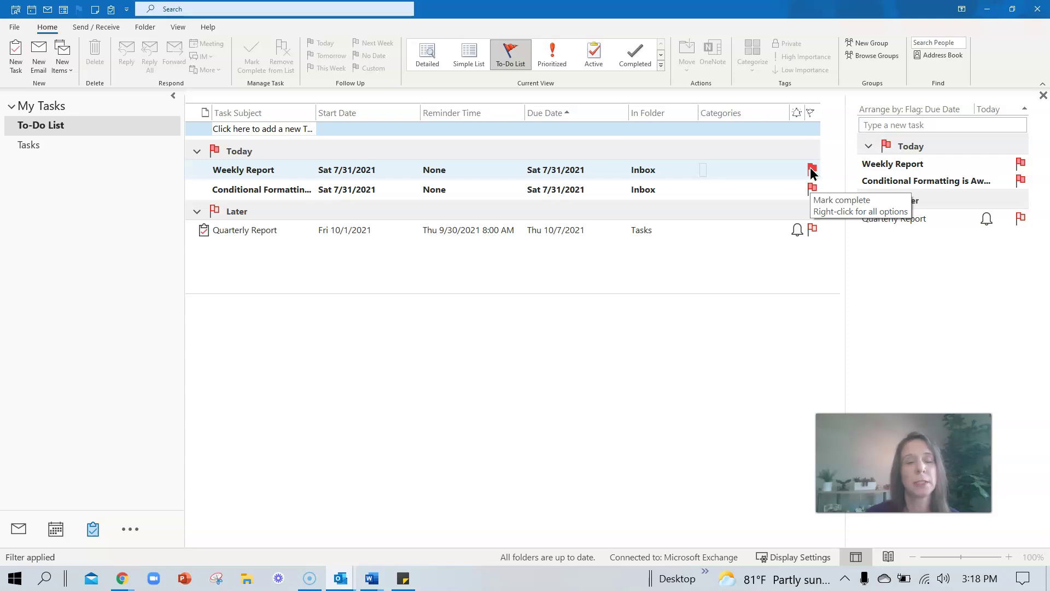
pyautogui.click(251, 230)
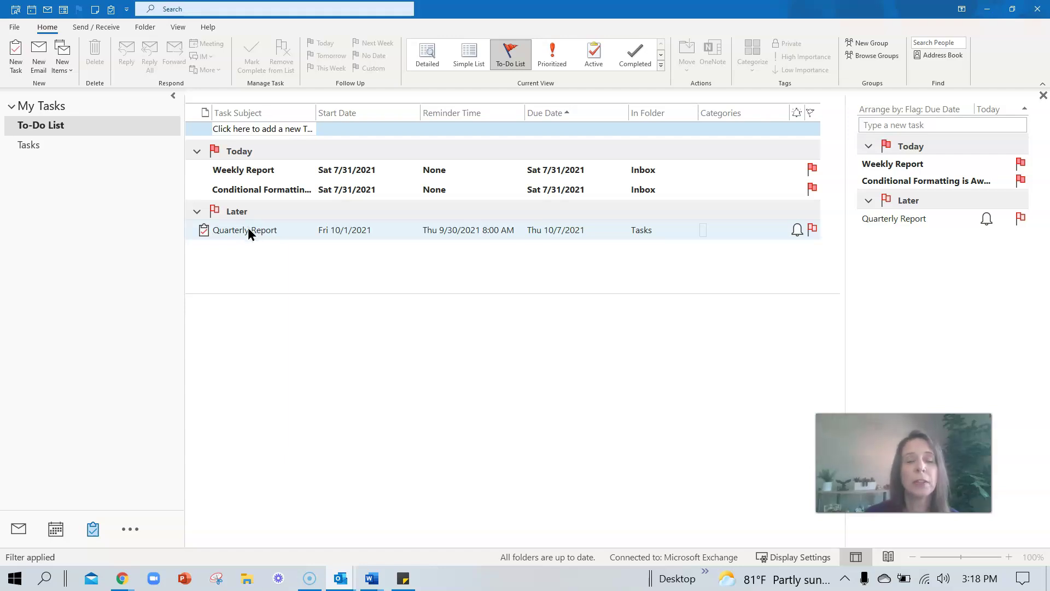
pyautogui.click(335, 227)
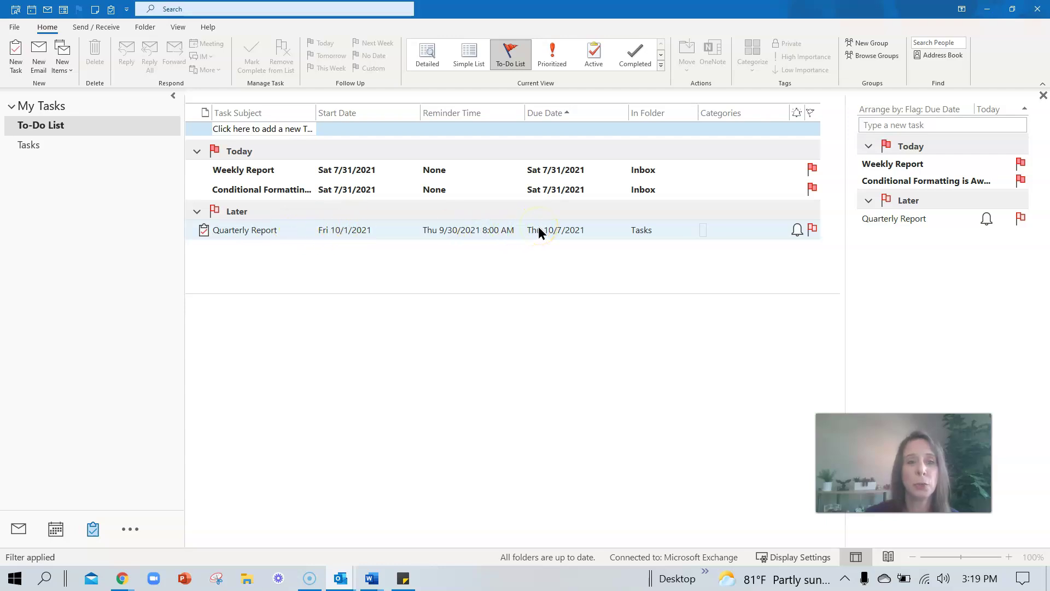
# - Compare the contents of the Tasks folder with those of the To-Do List
pyautogui.click(31, 146)
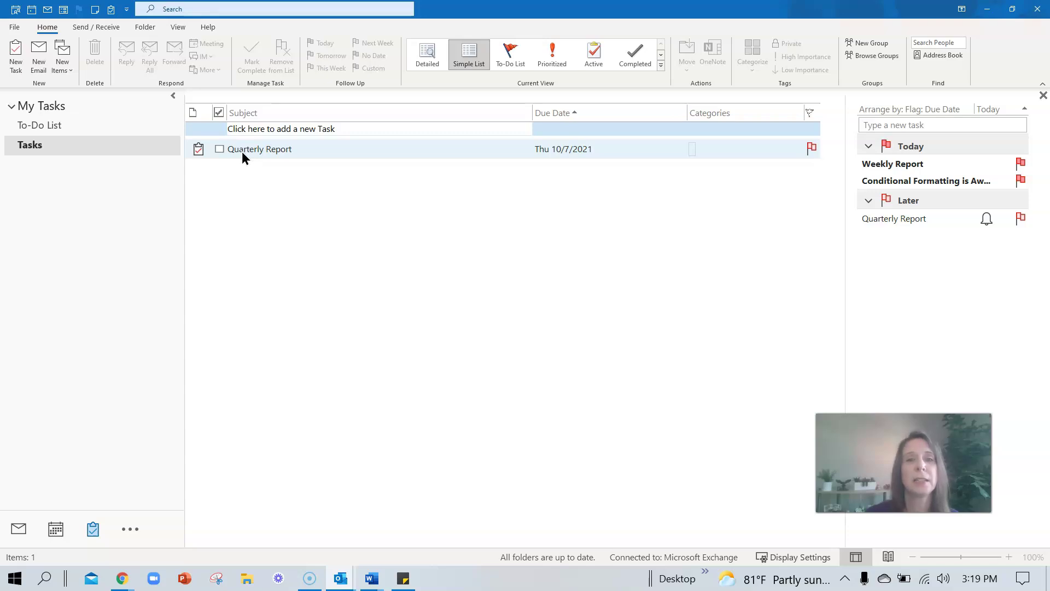
pyautogui.click(73, 126)
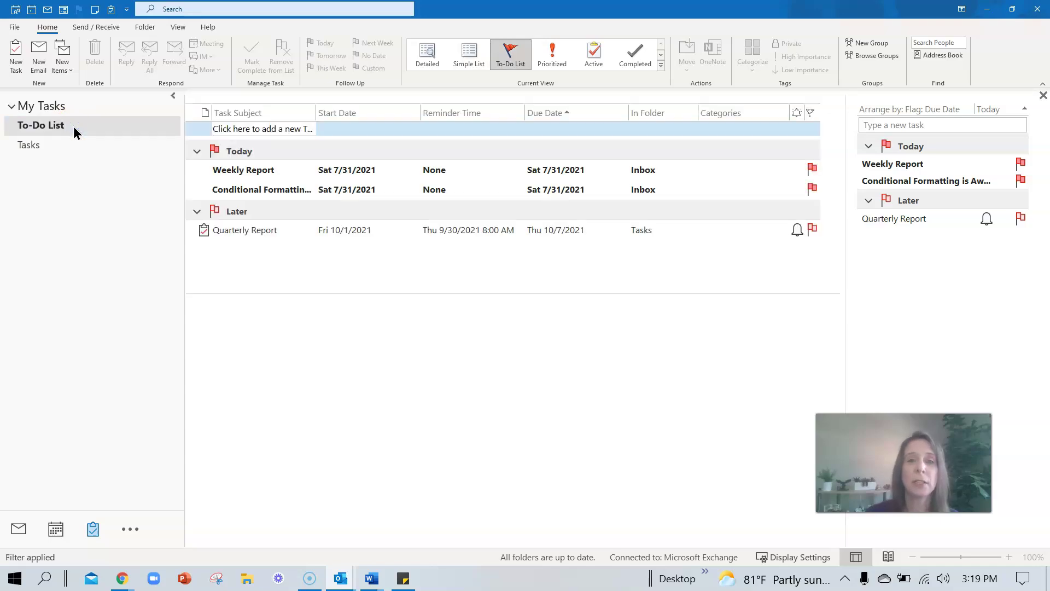
# - Return to the mail inbox and show the Tasks list in its To-Do Bar
pyautogui.click(18, 529)
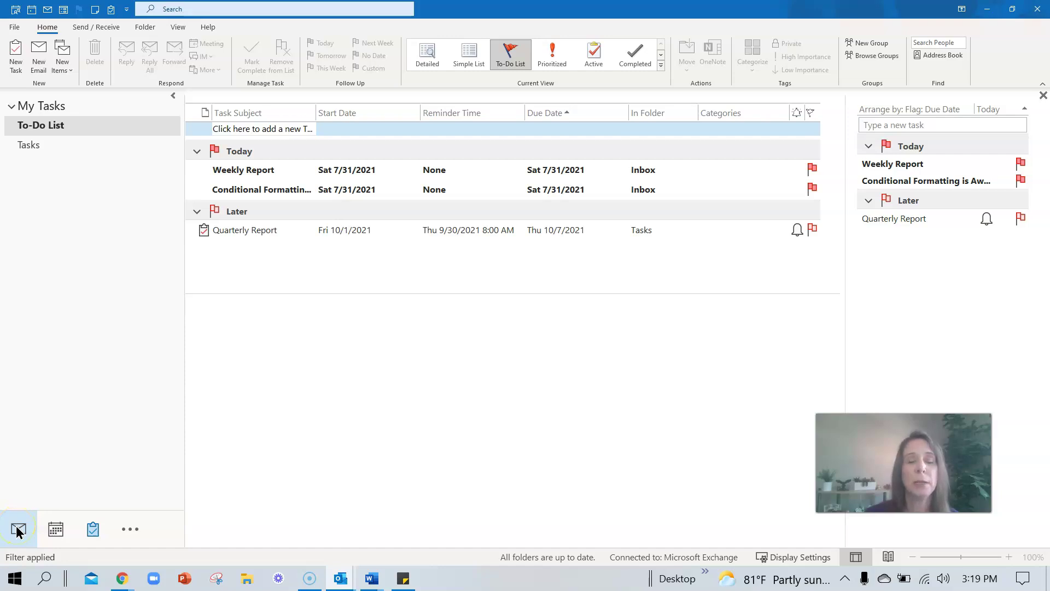
pyautogui.click(18, 529)
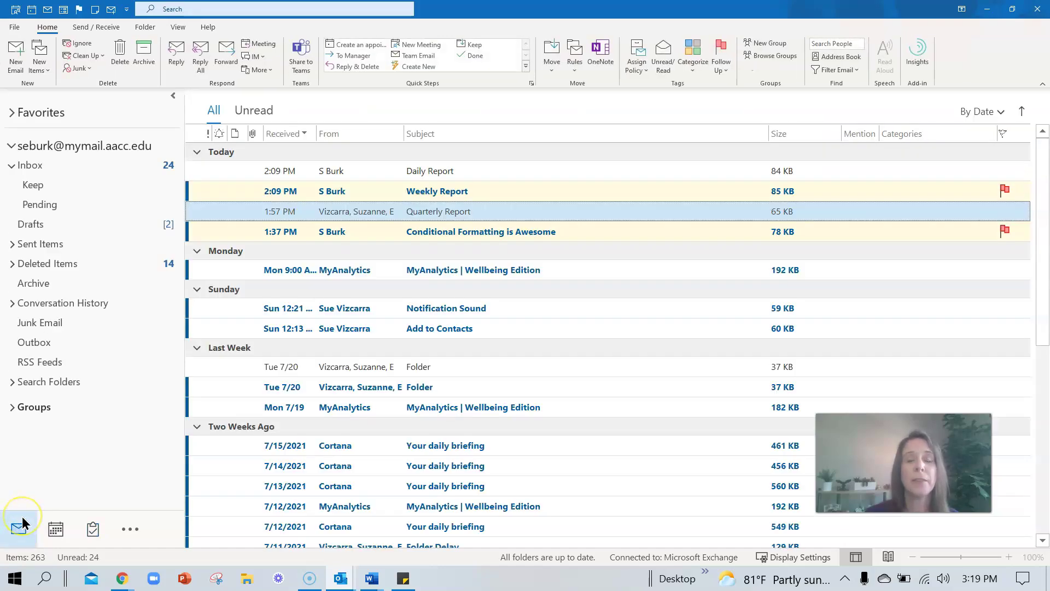
pyautogui.click(176, 26)
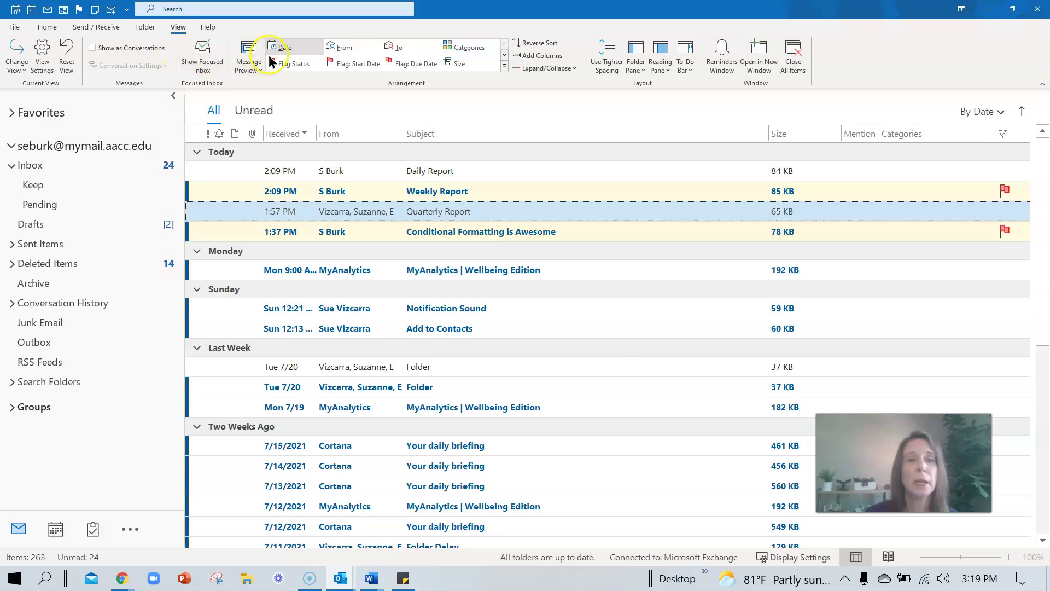
pyautogui.click(688, 70)
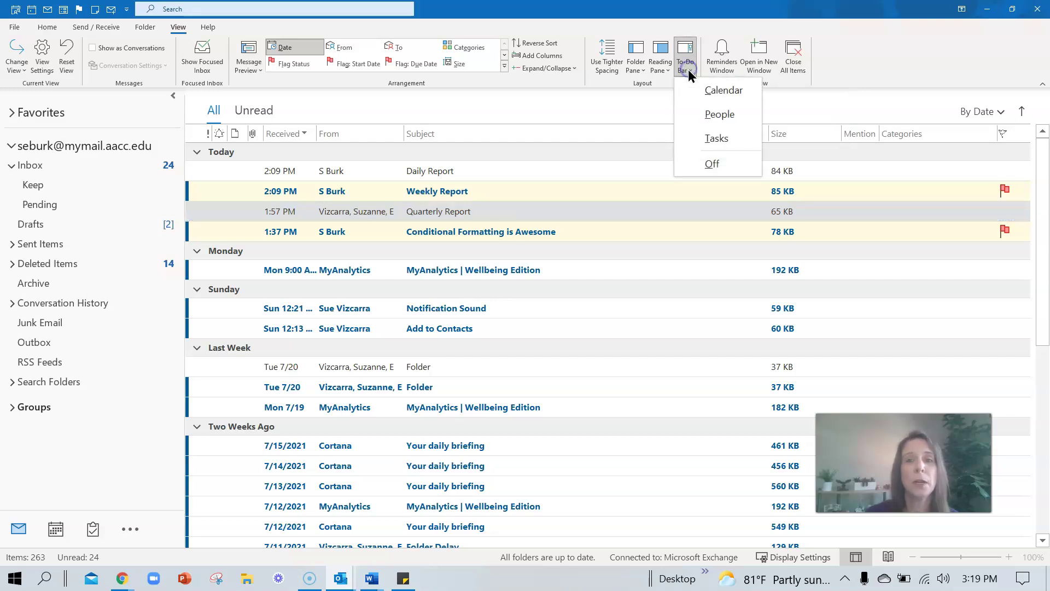
pyautogui.click(712, 138)
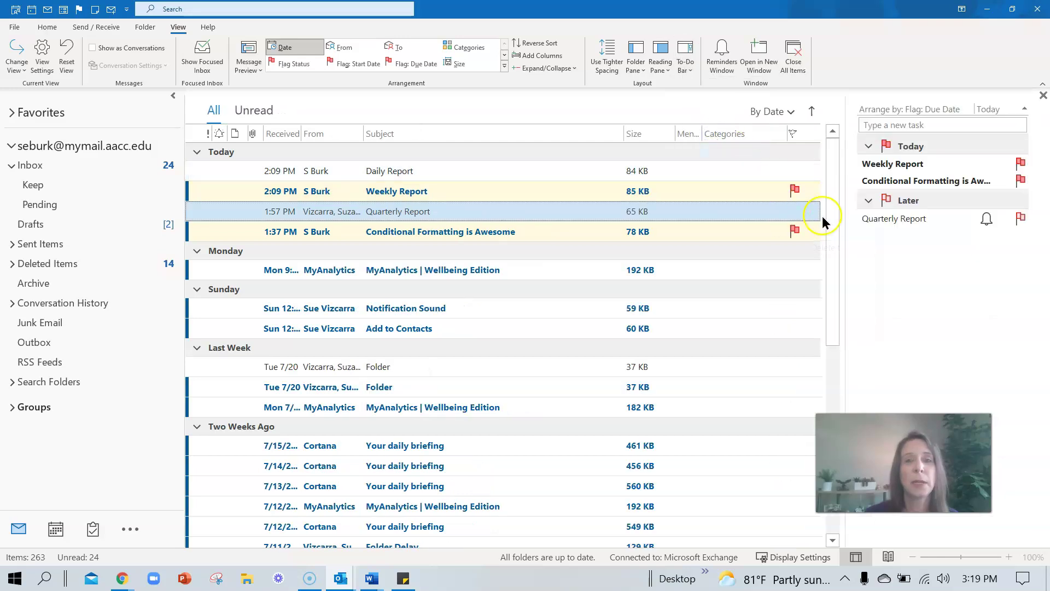